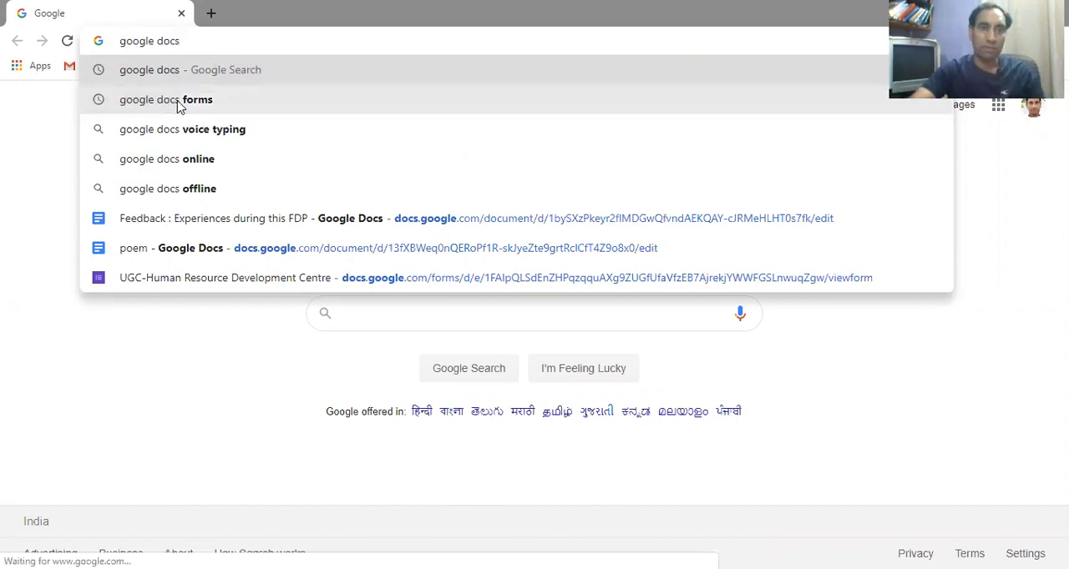
# Search the web for "google docs forms" and open the Google Forms: Free Online Surveys for Personal Use result
pyautogui.click(178, 102)
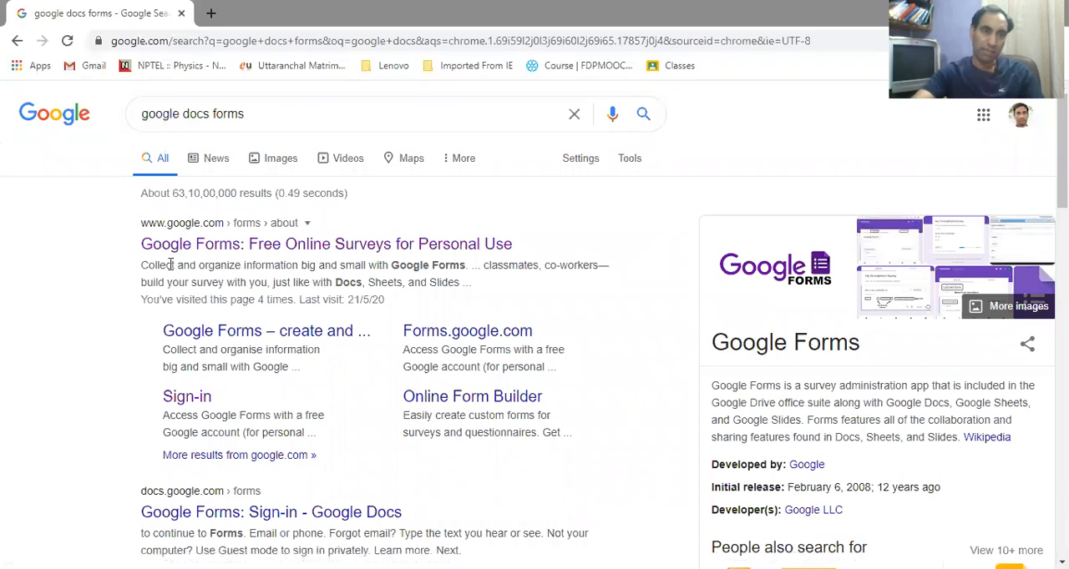
pyautogui.click(242, 244)
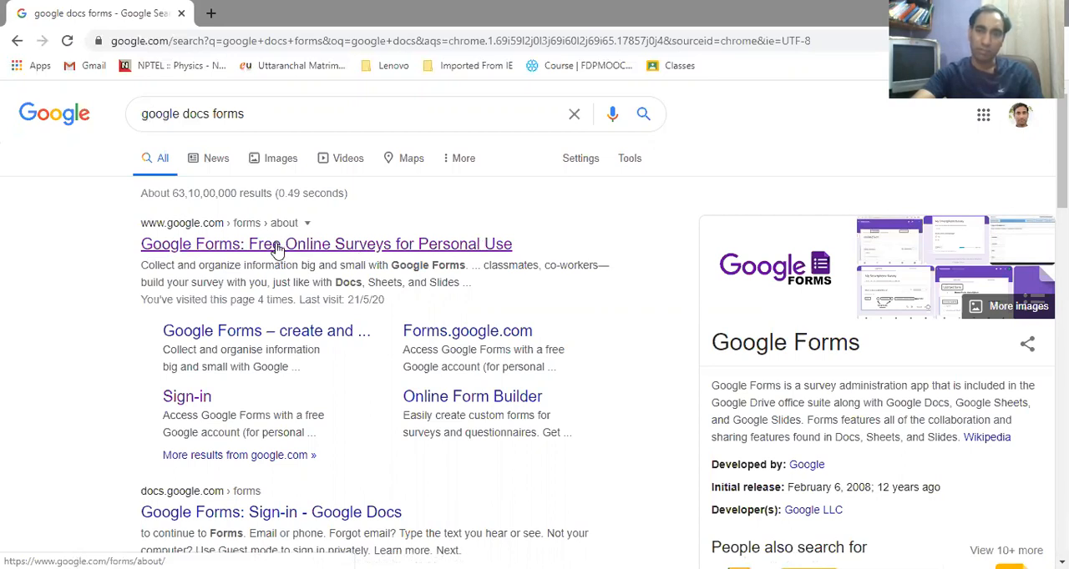
pyautogui.click(278, 247)
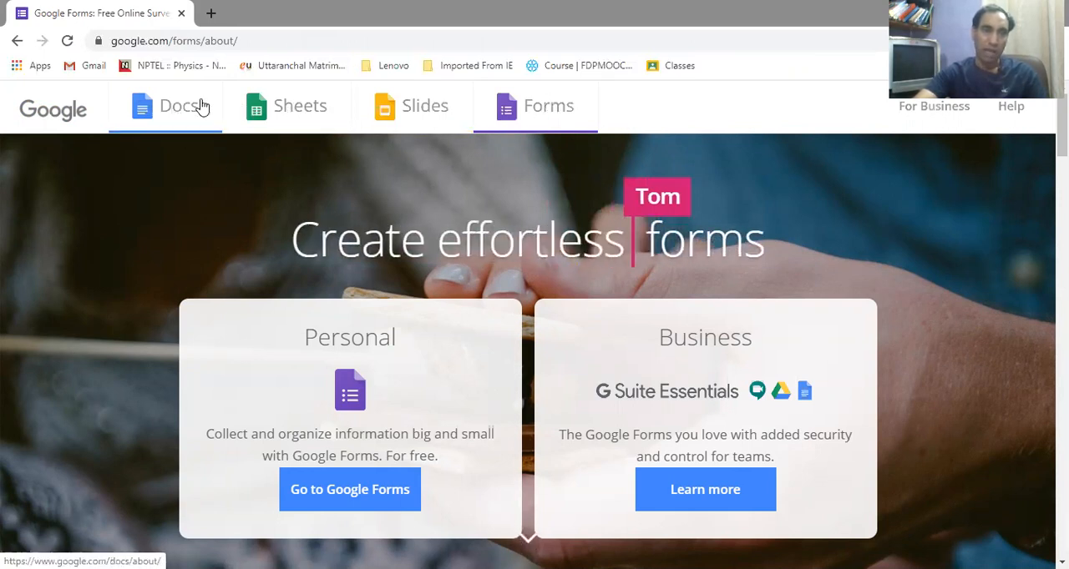
# Switch to the personal version of Google Docs and create a new blank document
pyautogui.click(178, 115)
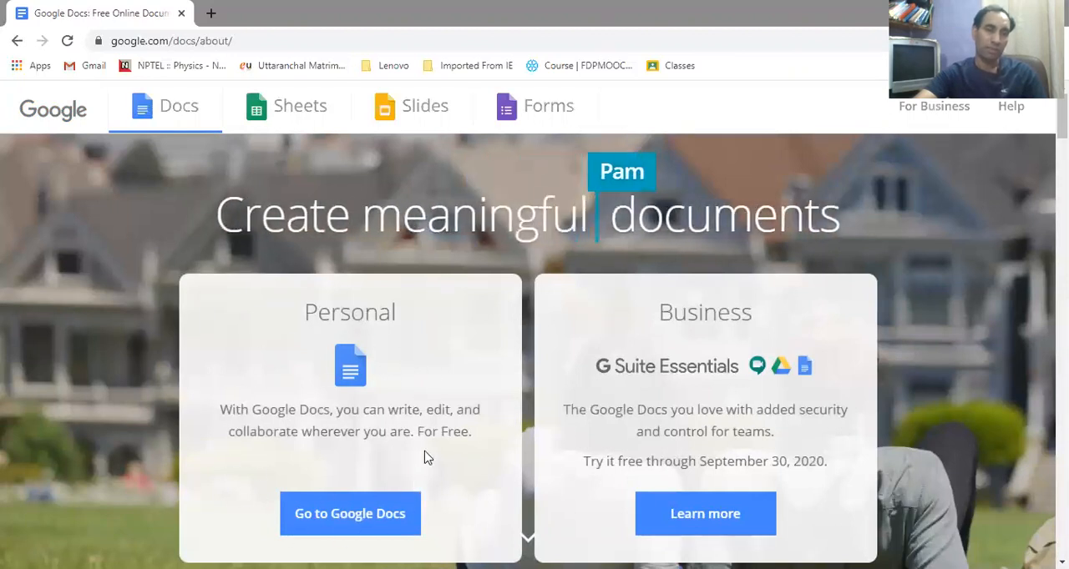
pyautogui.click(336, 516)
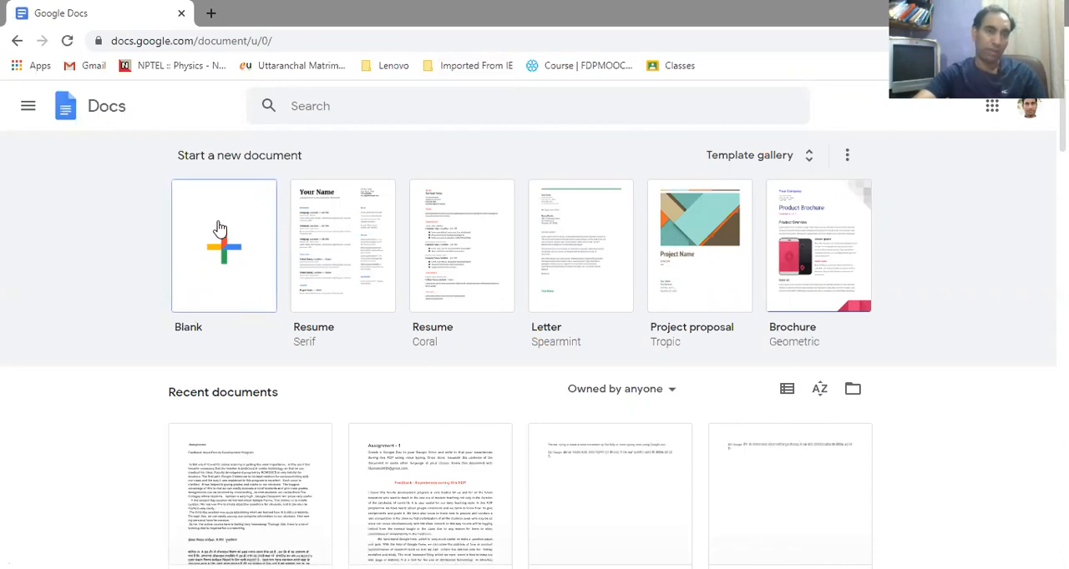
pyautogui.click(226, 256)
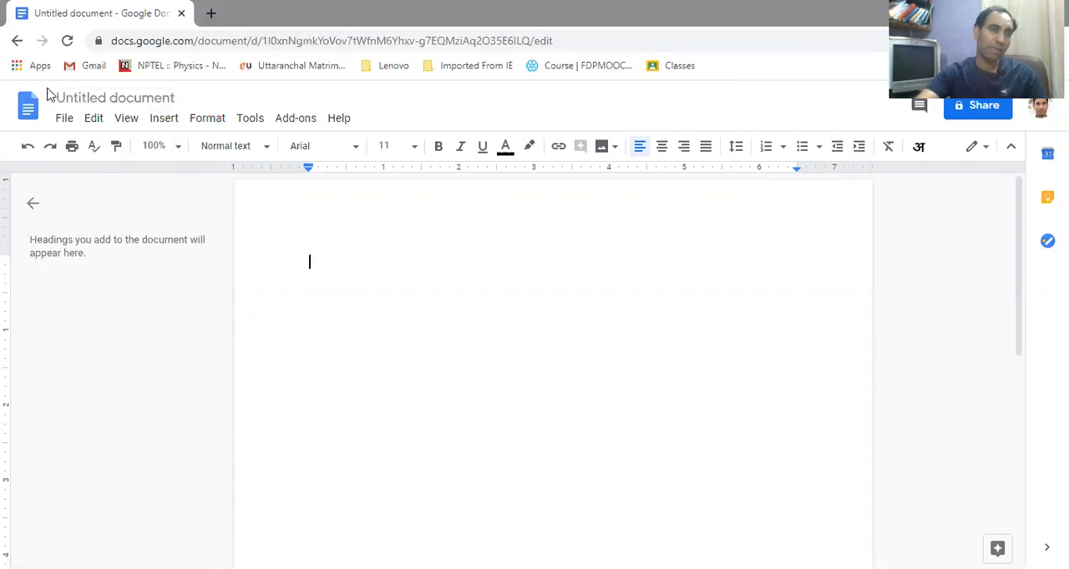
# Rename the untitled document to "name voice typing and translate" and return to the page body
pyautogui.click(99, 96)
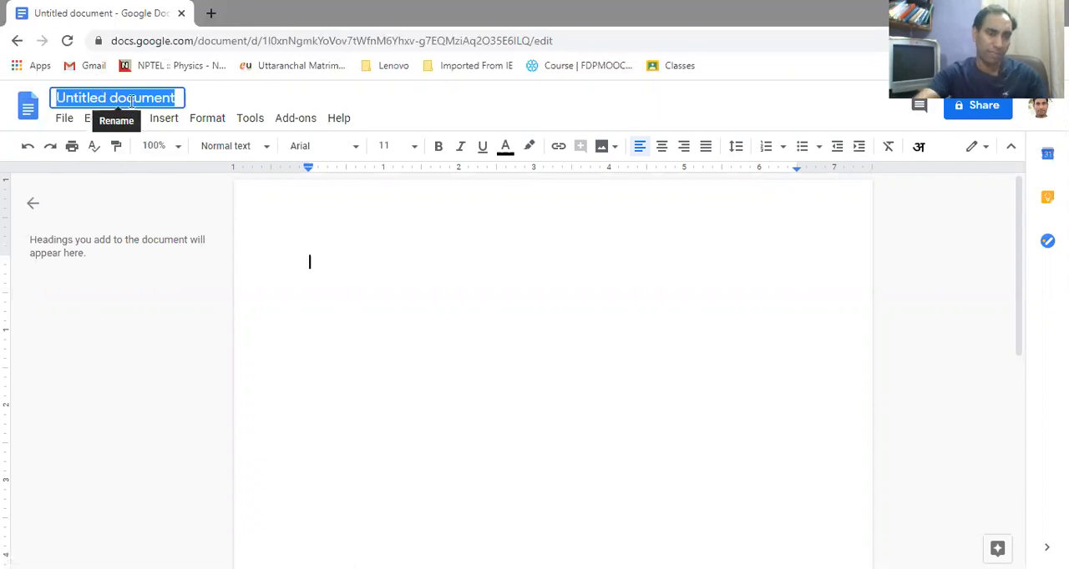
pyautogui.write('nam')
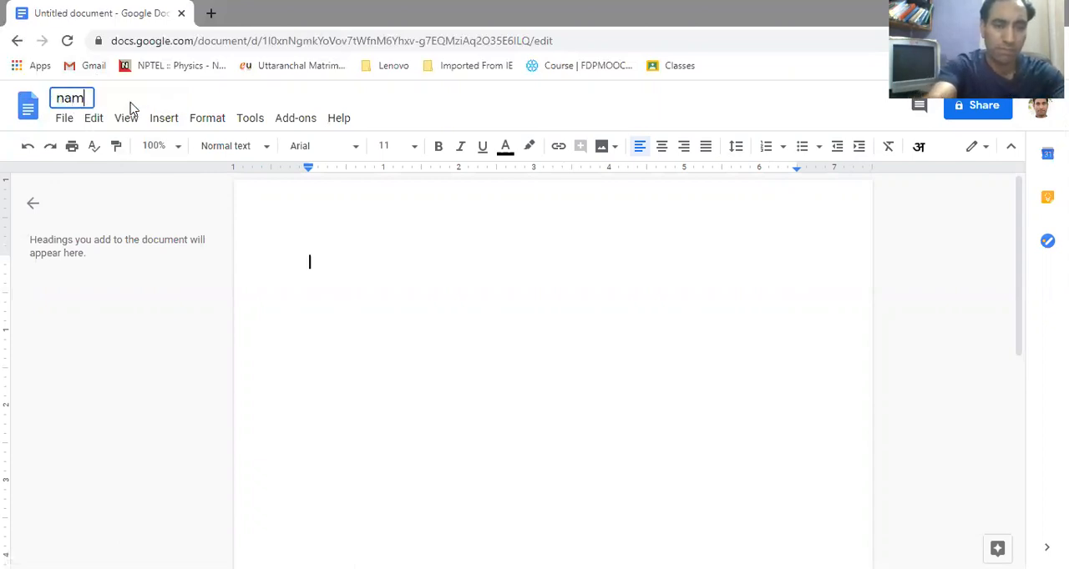
pyautogui.write('e voic')
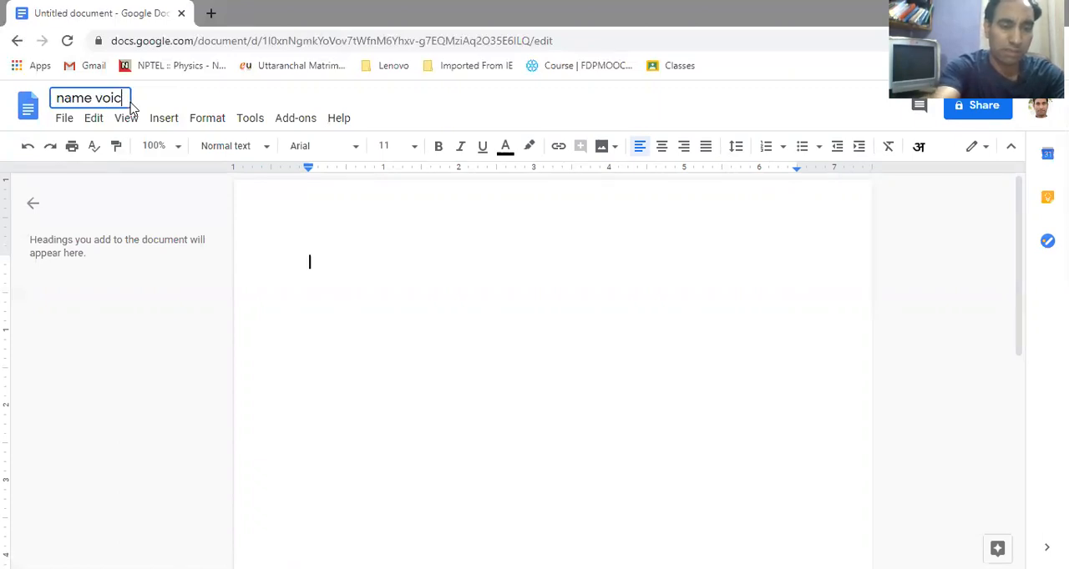
pyautogui.write('e ')
pyautogui.write('ryping')
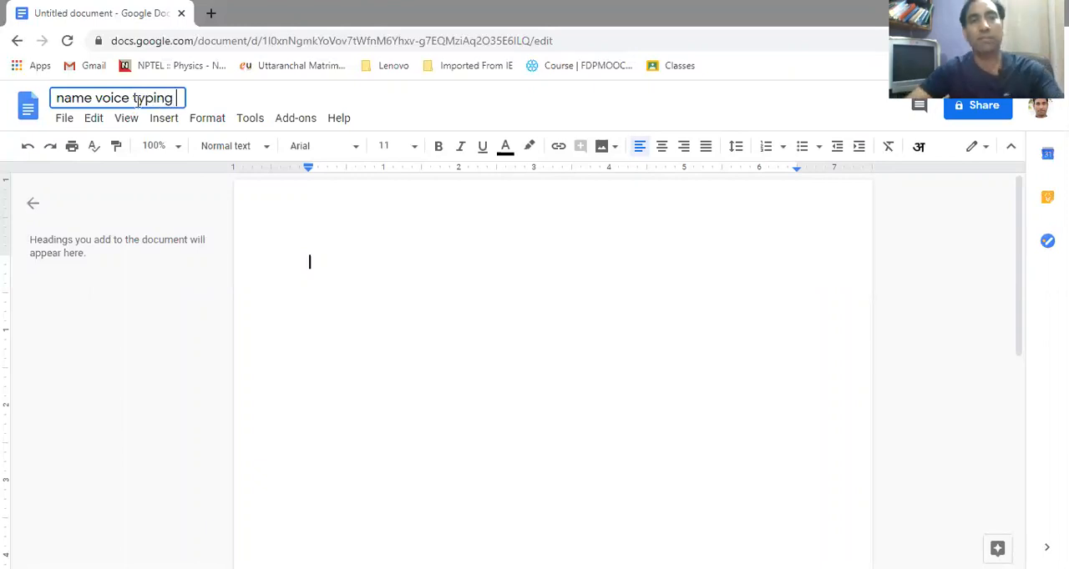
pyautogui.write(' anf')
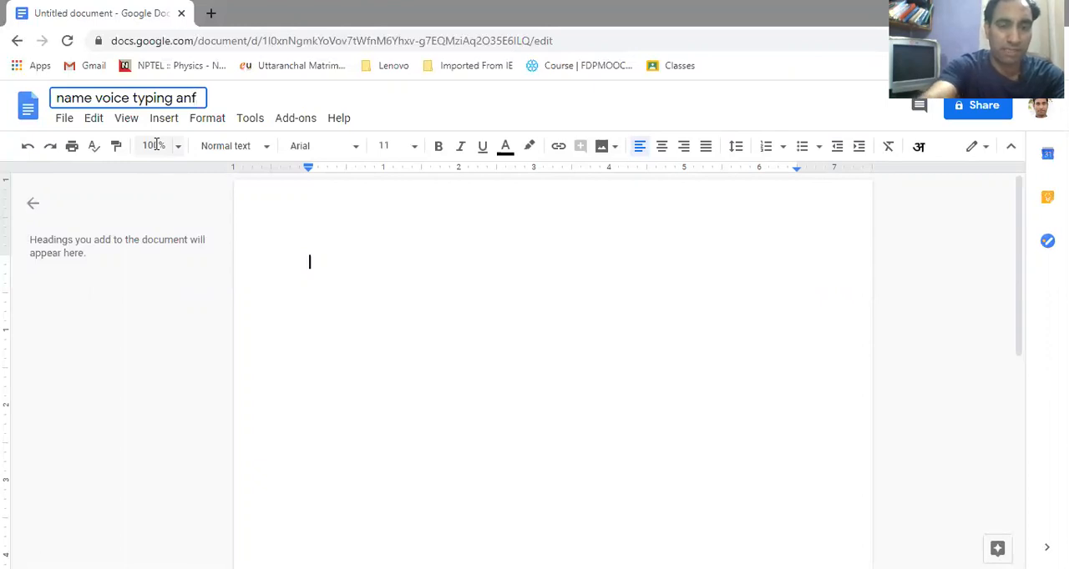
pyautogui.press('BackSpace')
pyautogui.write('d trans')
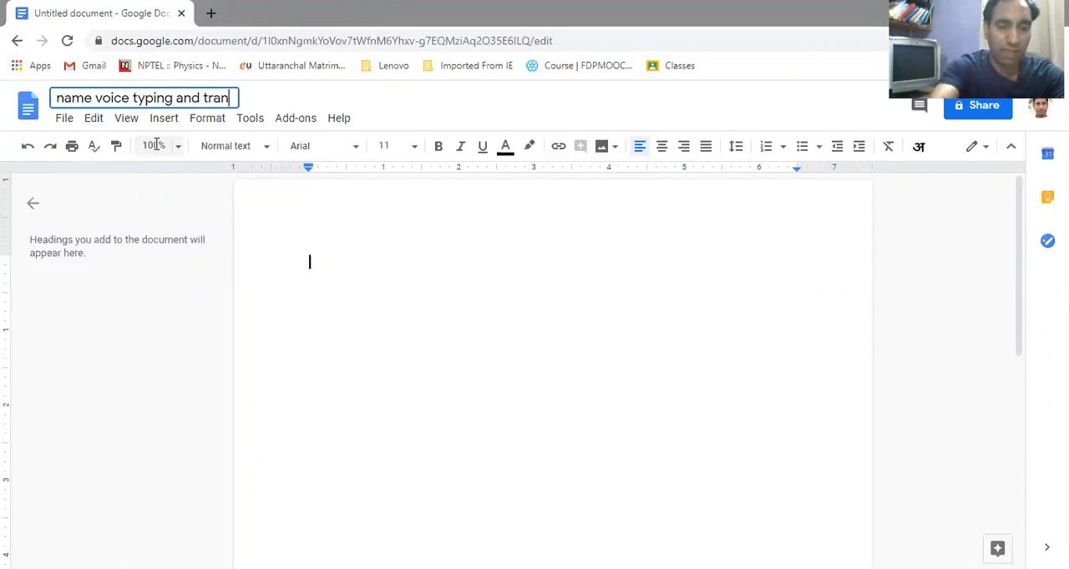
pyautogui.write('late')
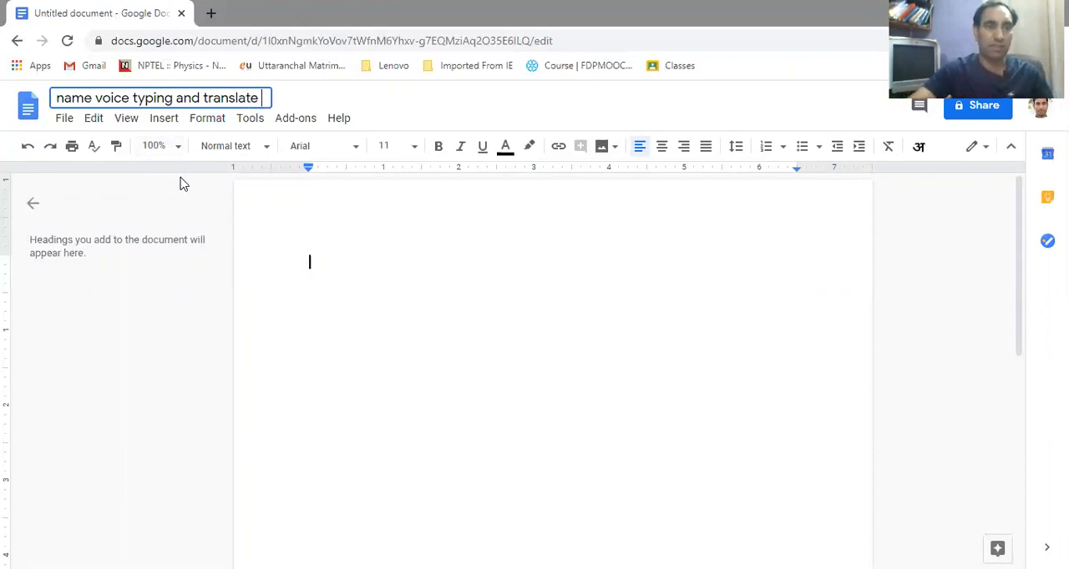
pyautogui.click(299, 254)
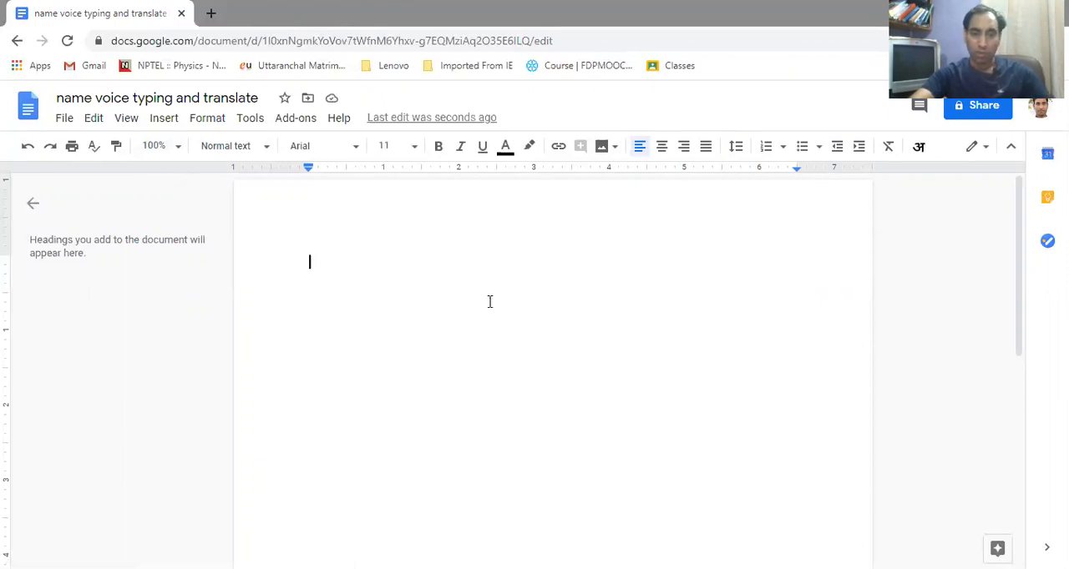
# Enter a short run of random characters in the document body and erase it all
pyautogui.write('bkcjvhjkc c.nm,xnm ,.xn sidjcl;kl;ms')
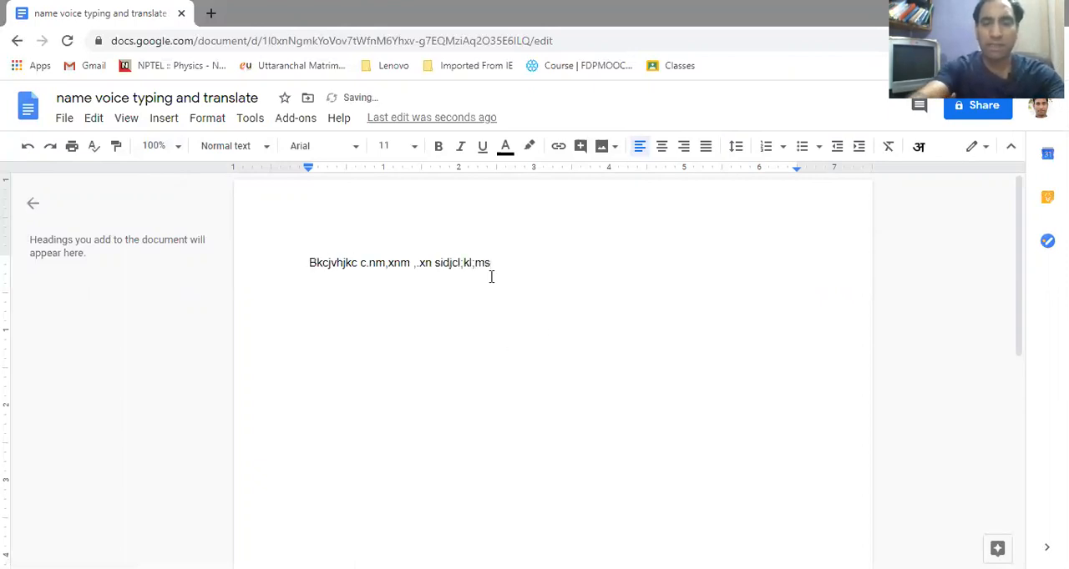
pyautogui.press('BackSpace')
pyautogui.press('BackSpace')
pyautogui.press('BackSpace')
pyautogui.press('BackSpace')
pyautogui.press('BackSpace')
pyautogui.press('BackSpace')
pyautogui.press('BackSpace')
pyautogui.press('BackSpace')
pyautogui.press('BackSpace')
pyautogui.press('BackSpace')
pyautogui.press('BackSpace')
pyautogui.press('BackSpace')
pyautogui.press('BackSpace')
pyautogui.press('BackSpace')
pyautogui.press('BackSpace')
pyautogui.press('BackSpace')
pyautogui.press('BackSpace')
pyautogui.press('BackSpace')
pyautogui.press('BackSpace')
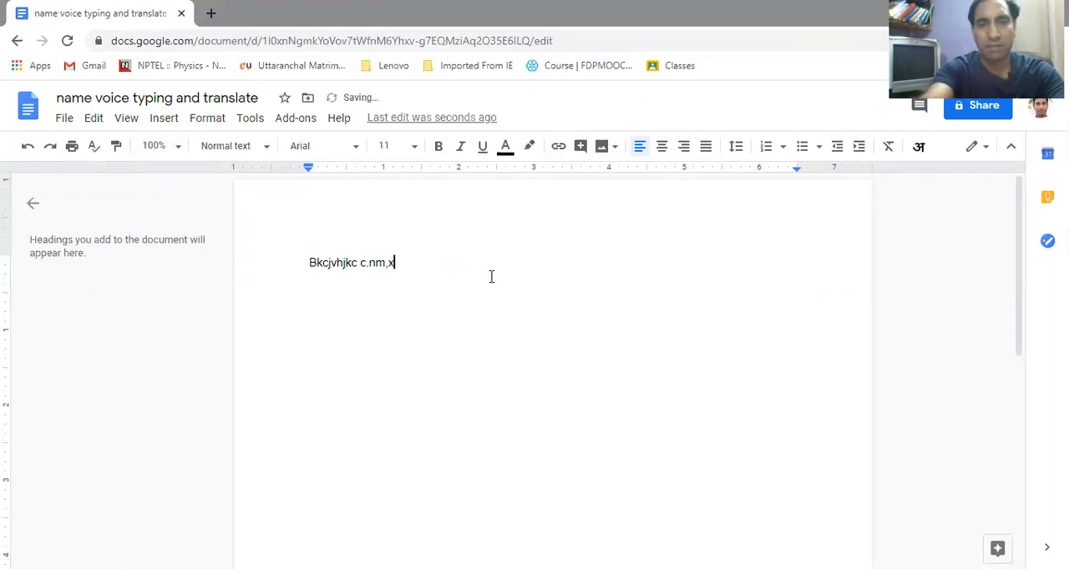
pyautogui.press('BackSpace')
pyautogui.press('BackSpace')
pyautogui.press('BackSpace')
pyautogui.press('BackSpace')
pyautogui.press('BackSpace')
pyautogui.press('BackSpace')
pyautogui.press('BackSpace')
pyautogui.press('BackSpace')
pyautogui.press('BackSpace')
pyautogui.press('BackSpace')
pyautogui.press('BackSpace')
pyautogui.press('BackSpace')
pyautogui.press('BackSpace')
pyautogui.press('BackSpace')
pyautogui.press('BackSpace')
pyautogui.press('BackSpace')
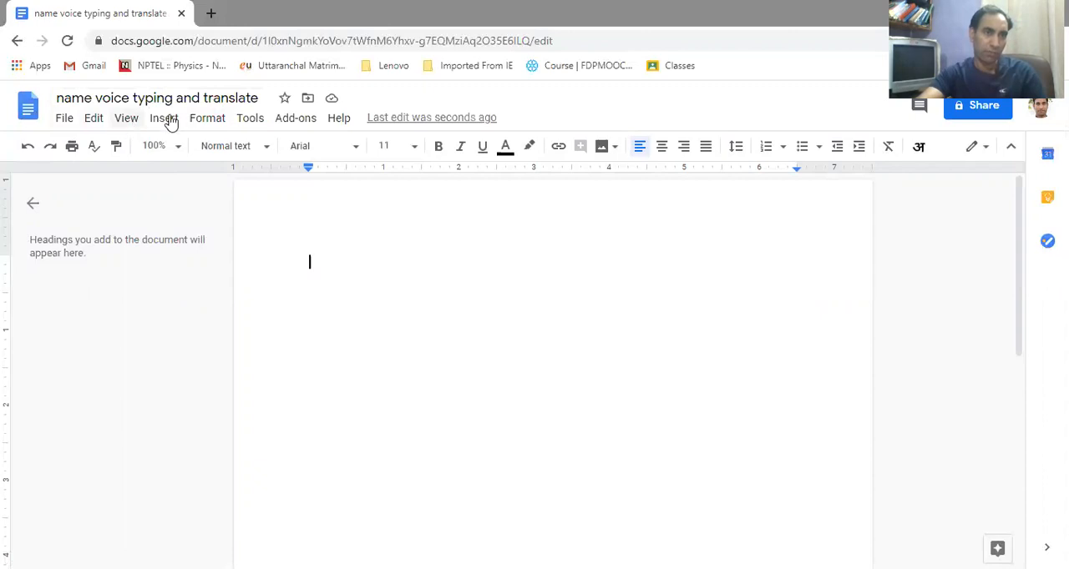
# Turn on the Voice typing tool and set its language to English (India)
pyautogui.click(250, 119)
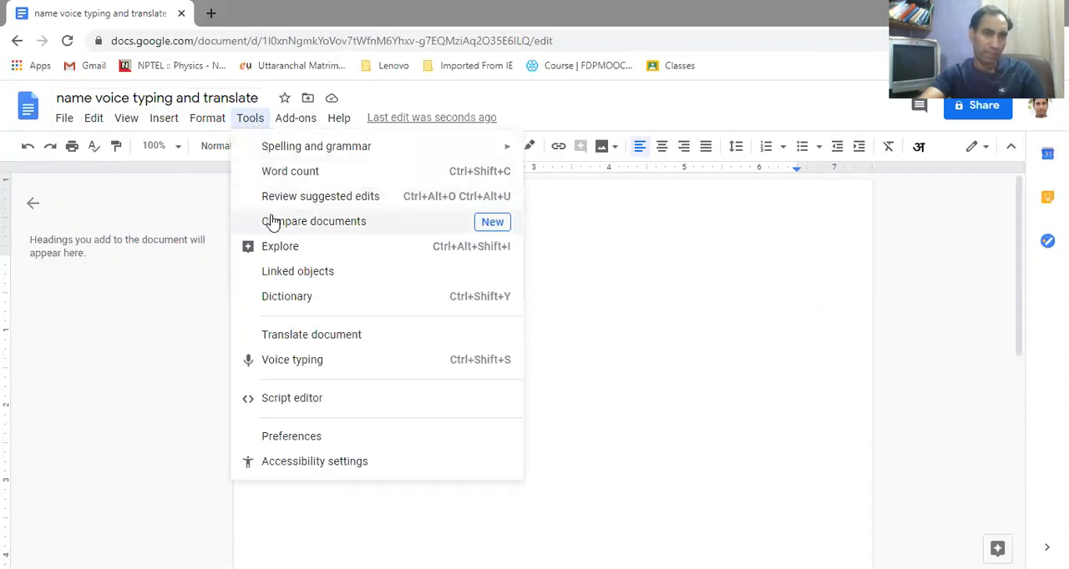
pyautogui.click(287, 364)
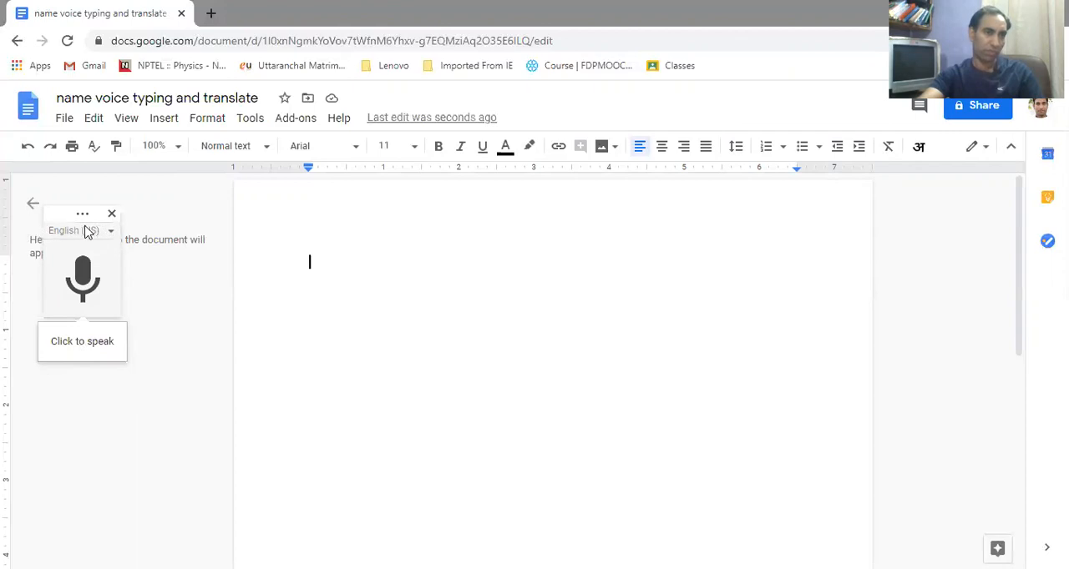
pyautogui.click(111, 232)
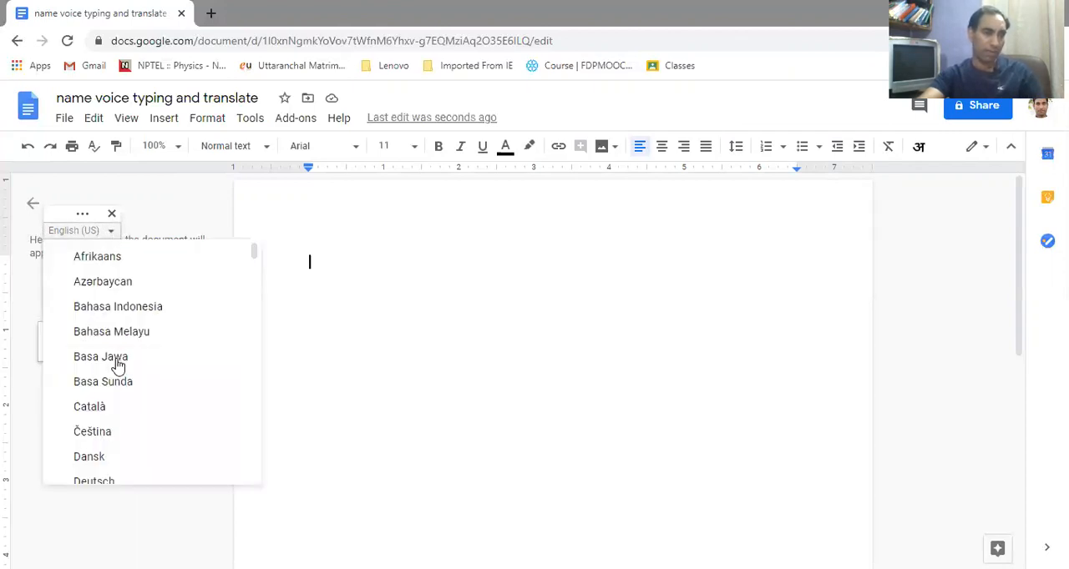
pyautogui.scroll(-3, 142, 334)
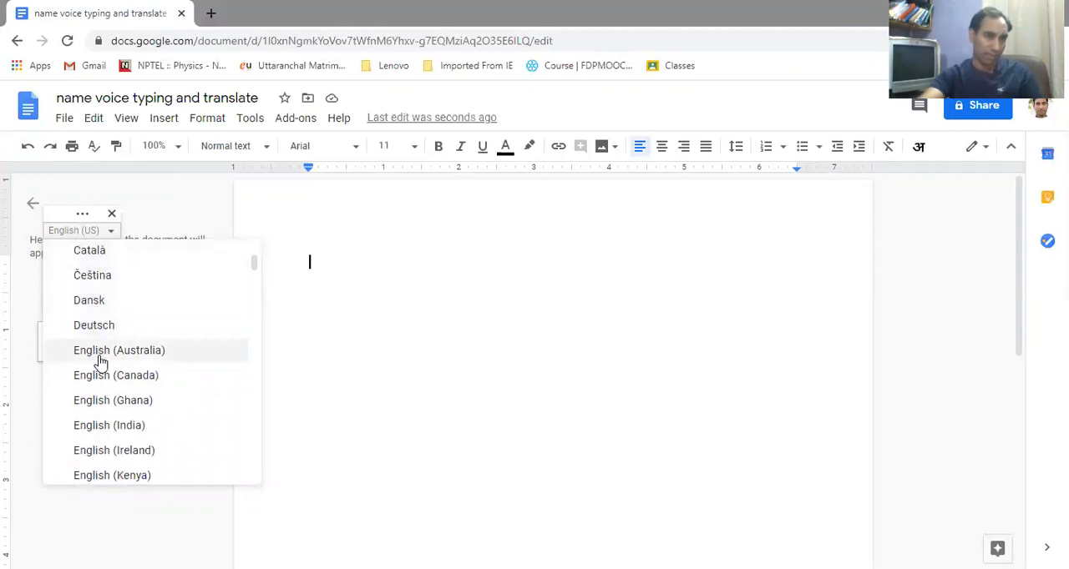
pyautogui.click(121, 430)
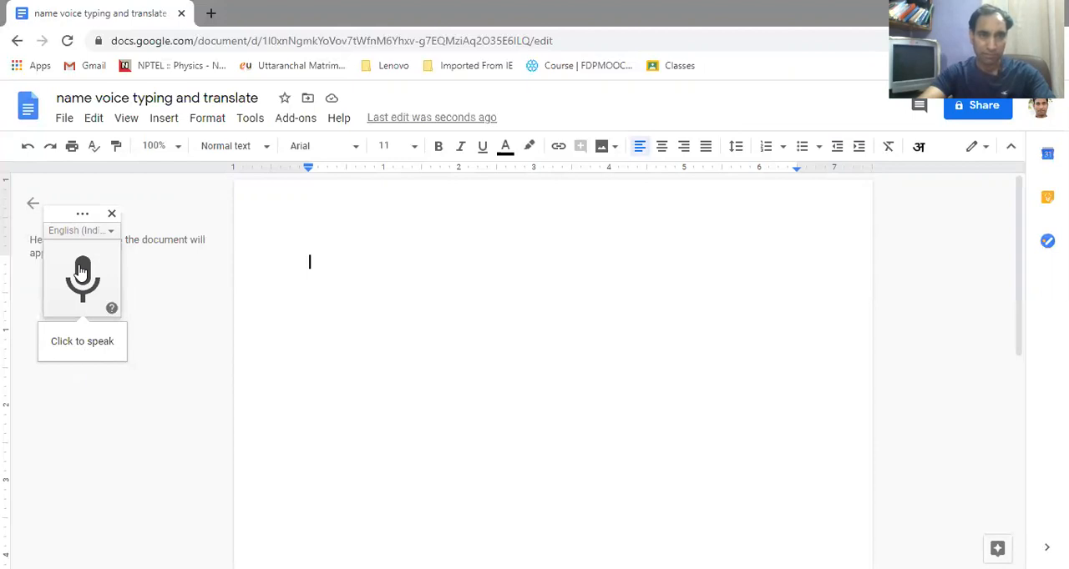
# Dictate "We are trying to make a word document by the help of voice typing tools using Google doc." and stop the recording
pyautogui.click(81, 270)
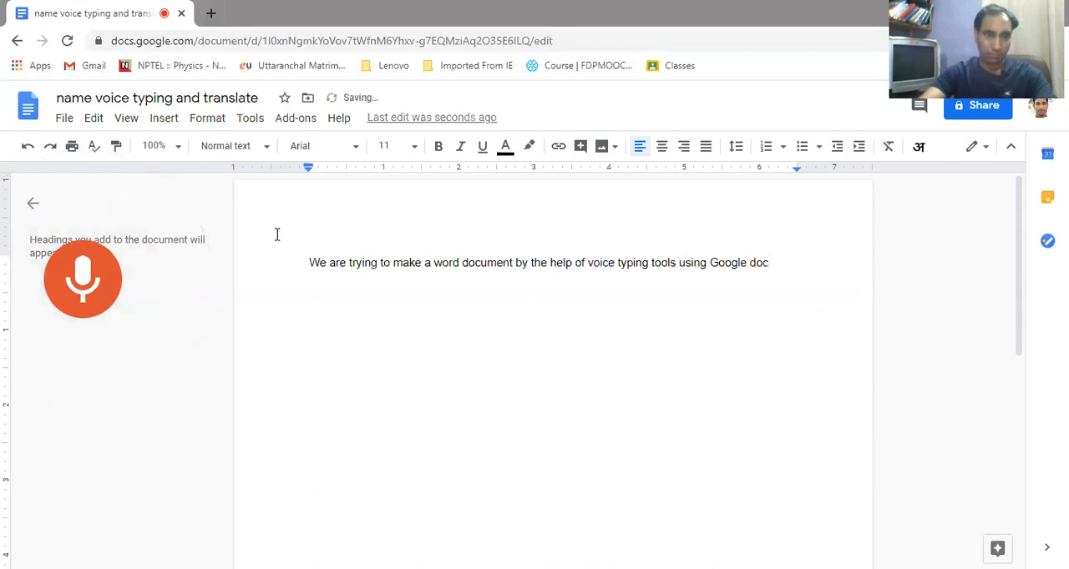
pyautogui.click(83, 286)
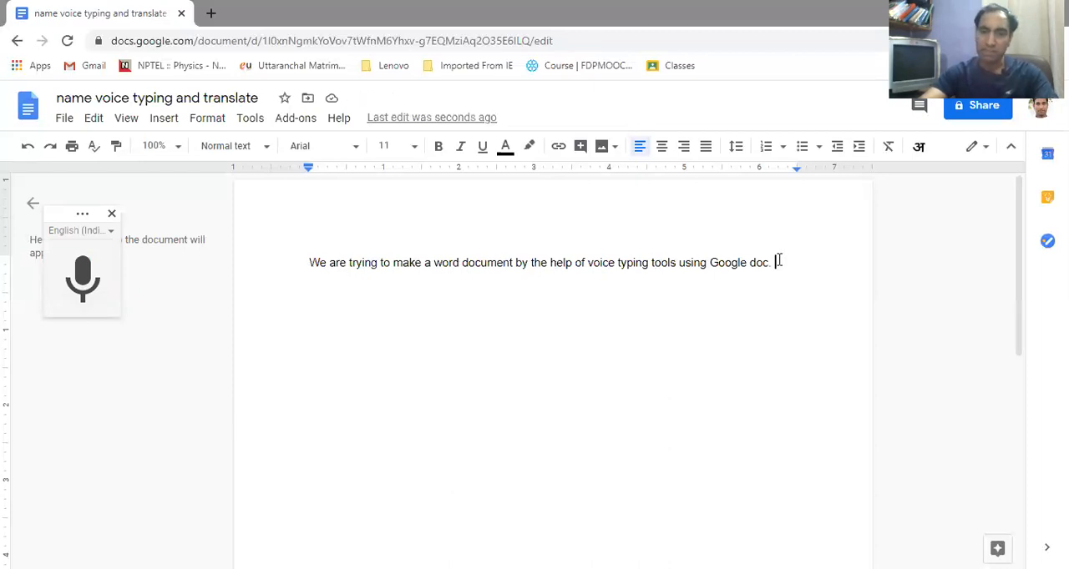
pyautogui.press('Return')
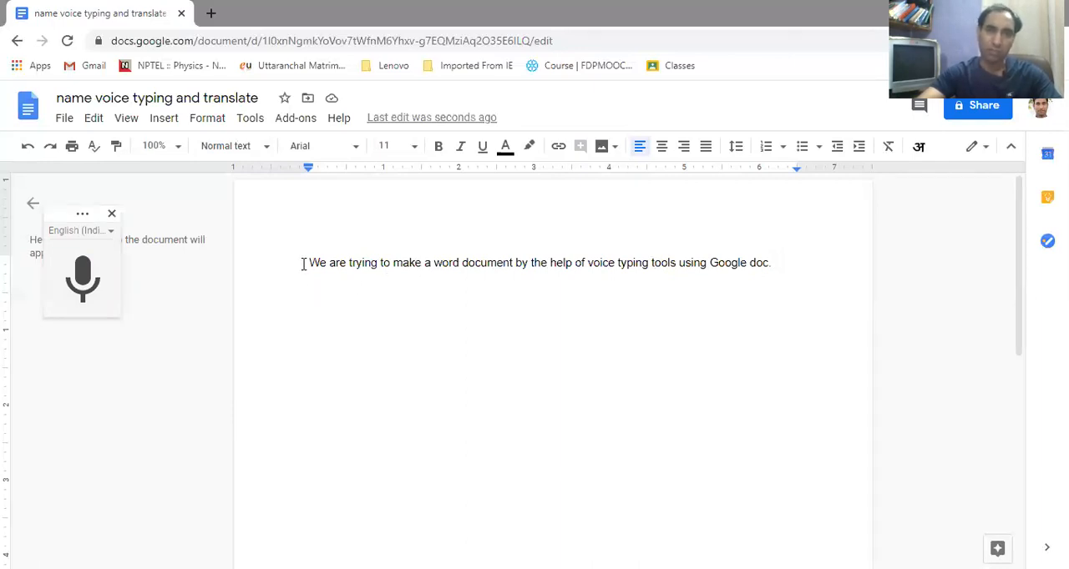
# Select the whole dictated sentence and start the Translate document command
pyautogui.moveTo(305, 264); pyautogui.dragTo(777, 267)
pyautogui.rightClick(754, 265)
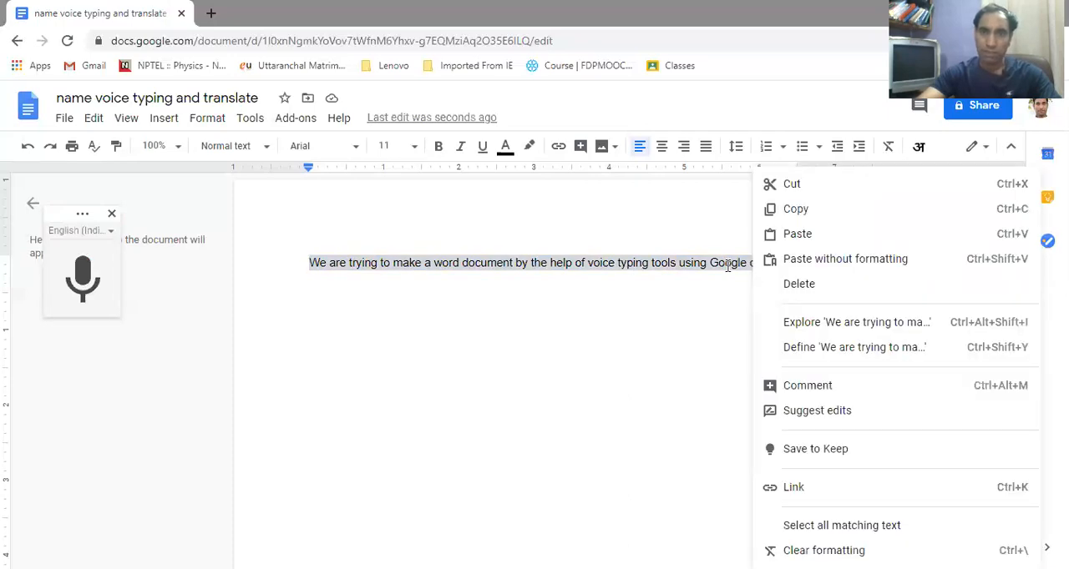
pyautogui.click(724, 265)
pyautogui.moveTo(788, 263); pyautogui.dragTo(310, 260)
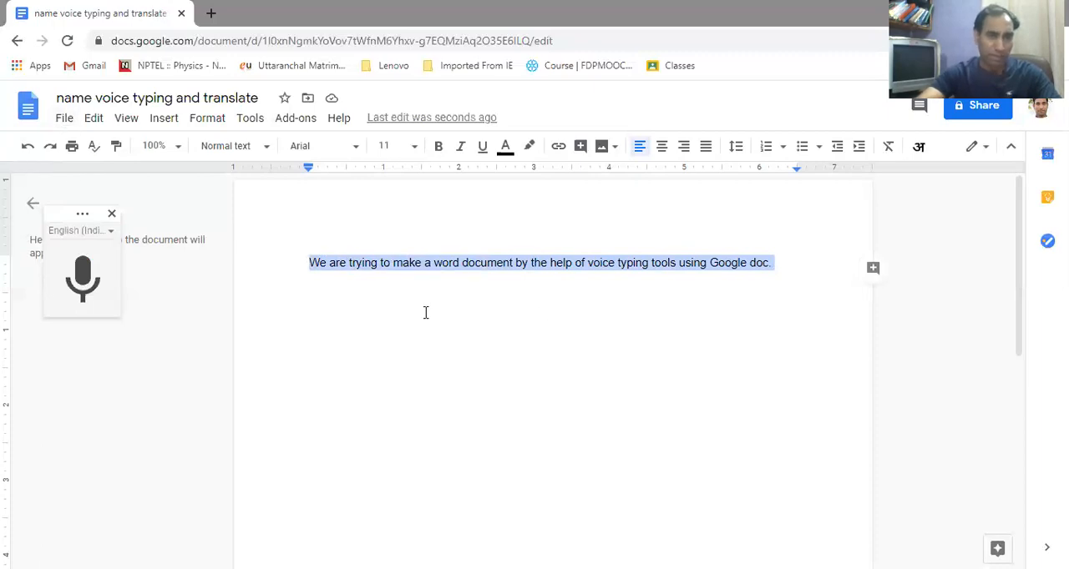
pyautogui.click(250, 121)
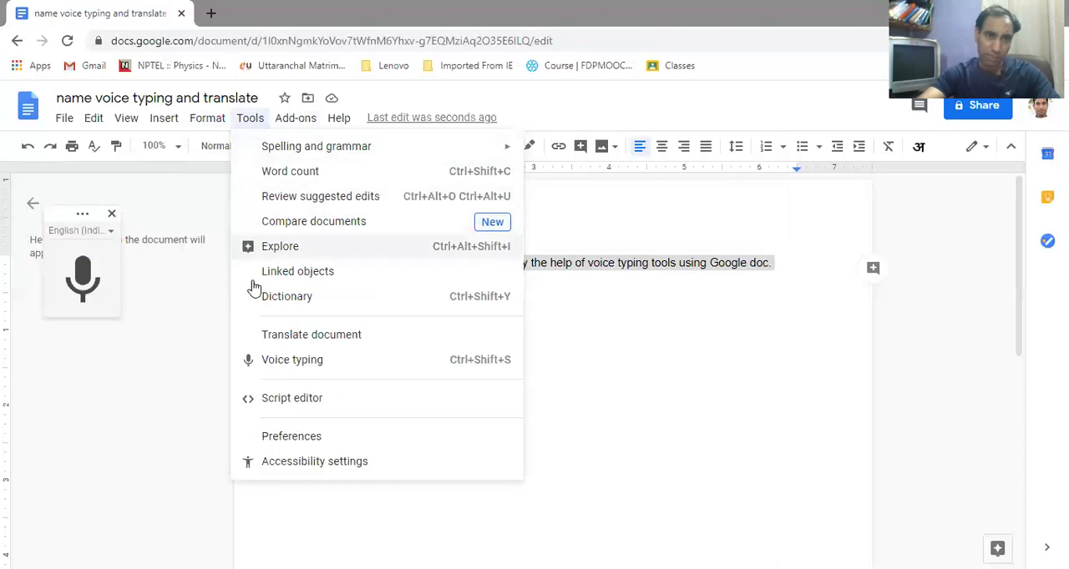
pyautogui.click(280, 338)
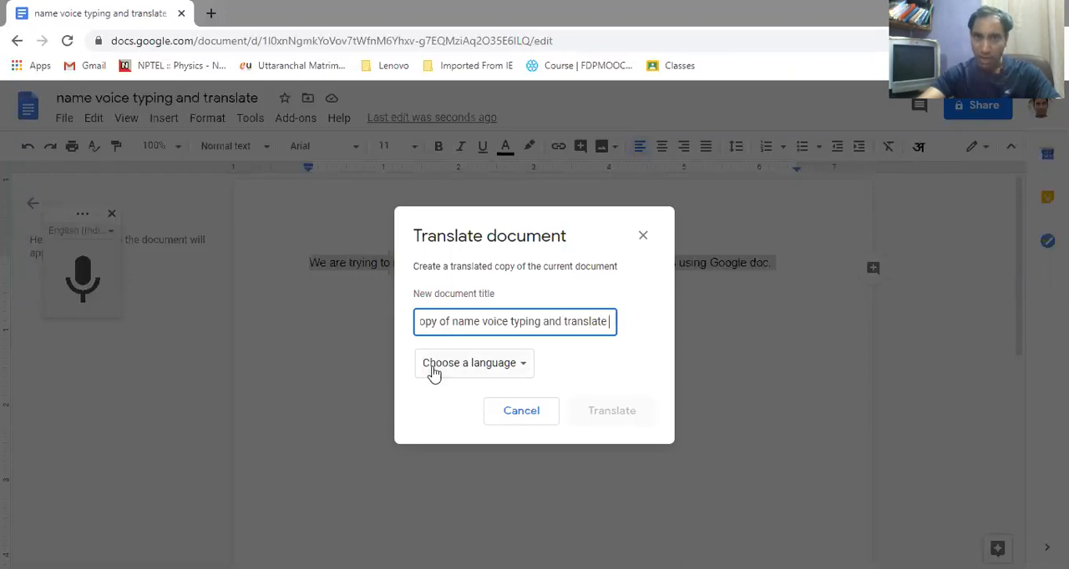
# Choose Hindi as the target language and create the translated copy of the document
pyautogui.click(521, 367)
pyautogui.scroll(-2, 475, 451)
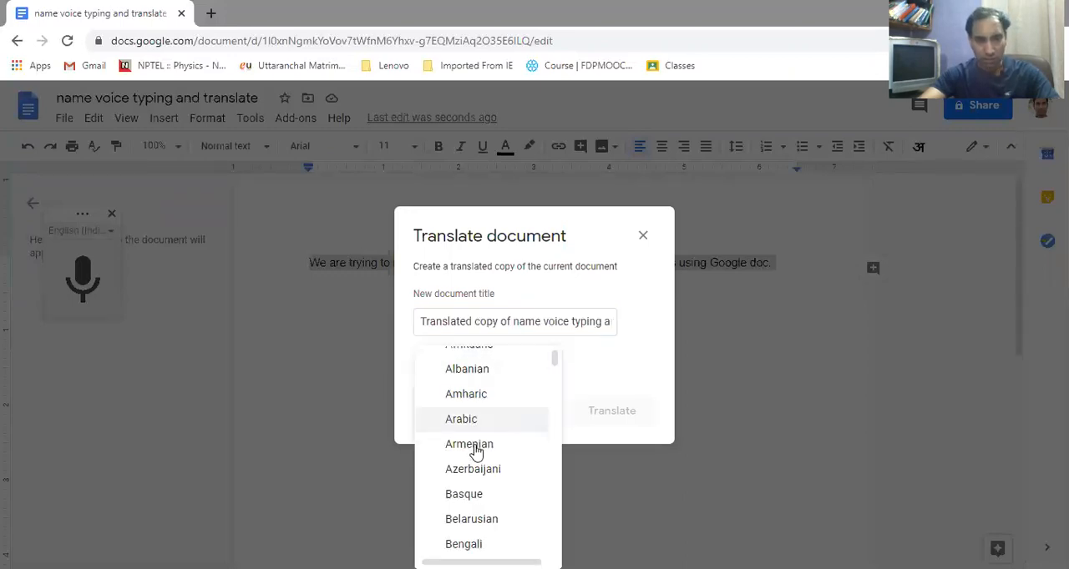
pyautogui.scroll(-4, 475, 467)
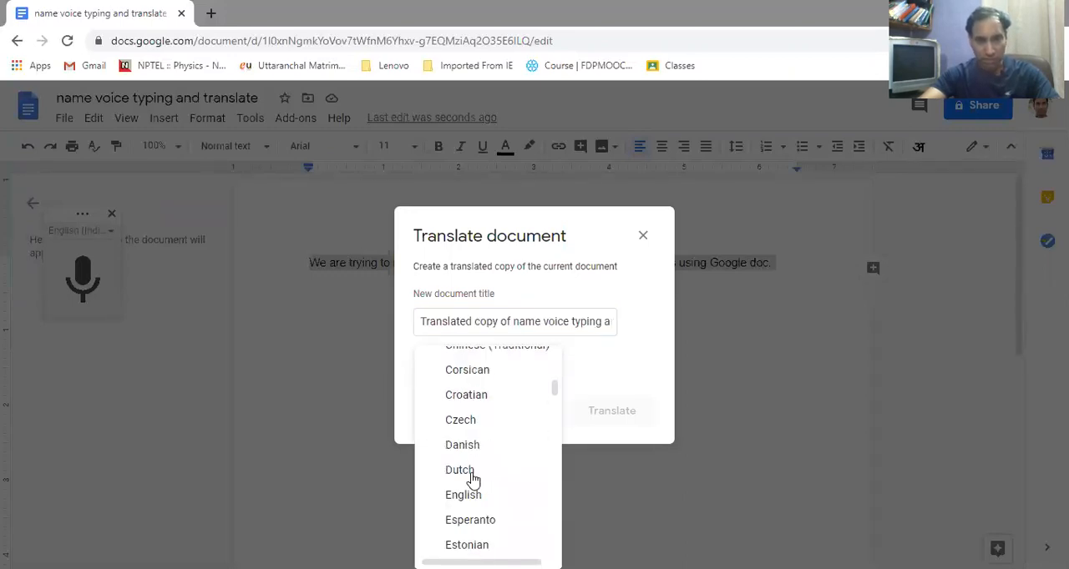
pyautogui.scroll(-3, 473, 492)
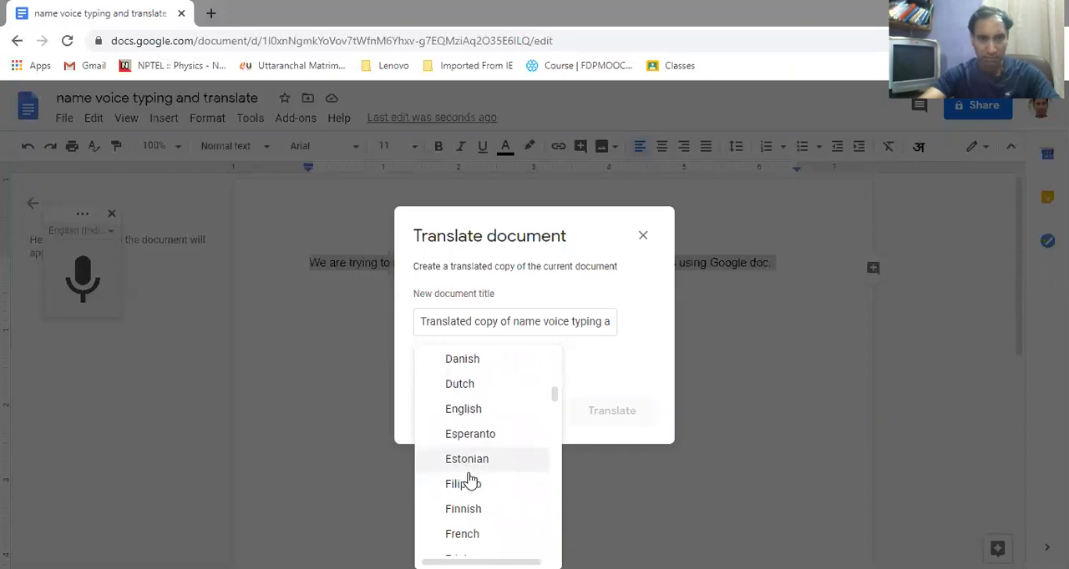
pyautogui.scroll(-6, 466, 523)
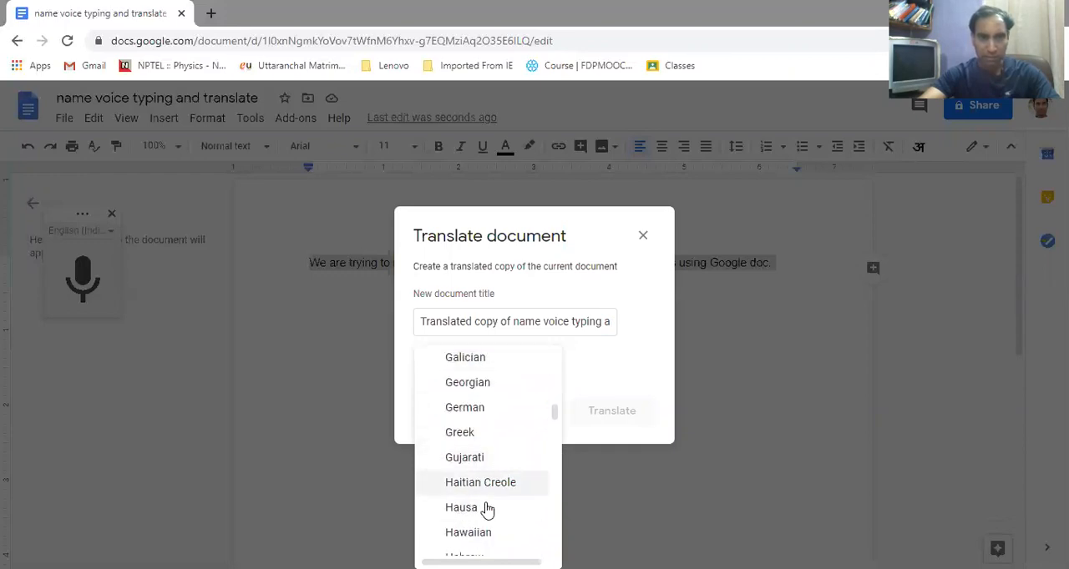
pyautogui.scroll(-6, 513, 484)
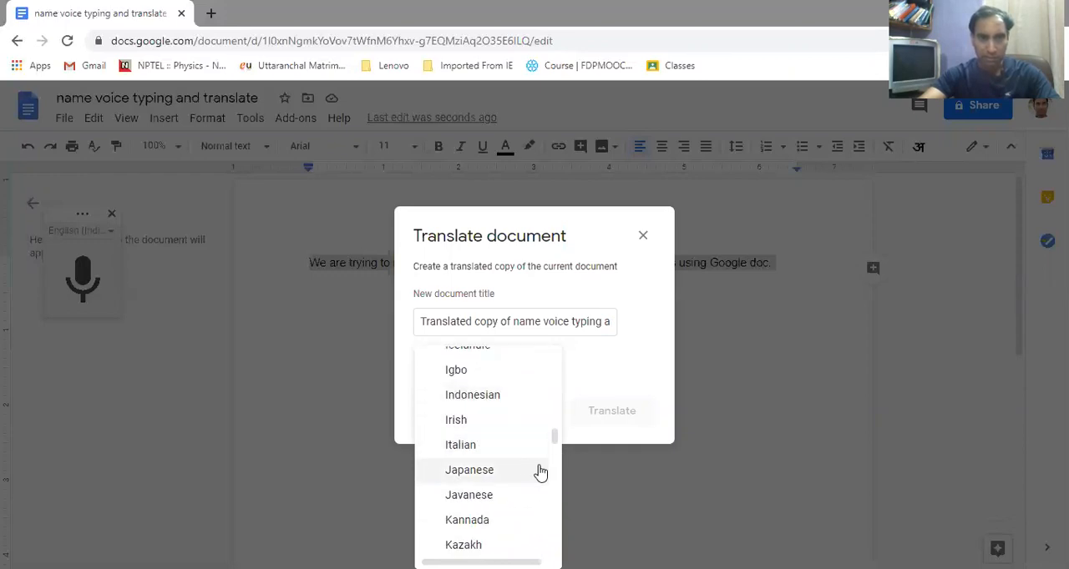
pyautogui.moveTo(553, 434); pyautogui.dragTo(553, 423)
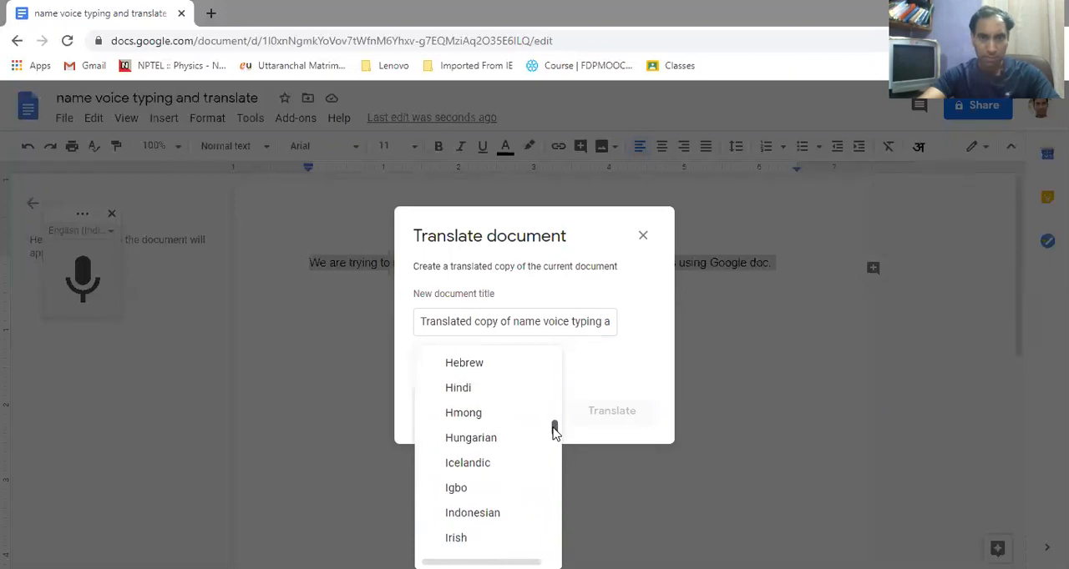
pyautogui.click(459, 389)
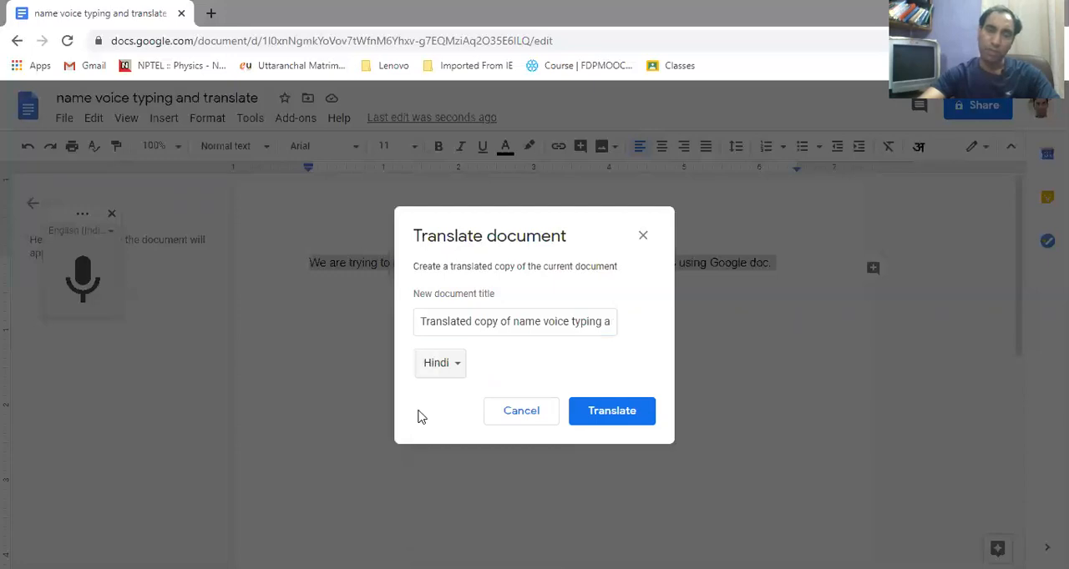
pyautogui.click(607, 413)
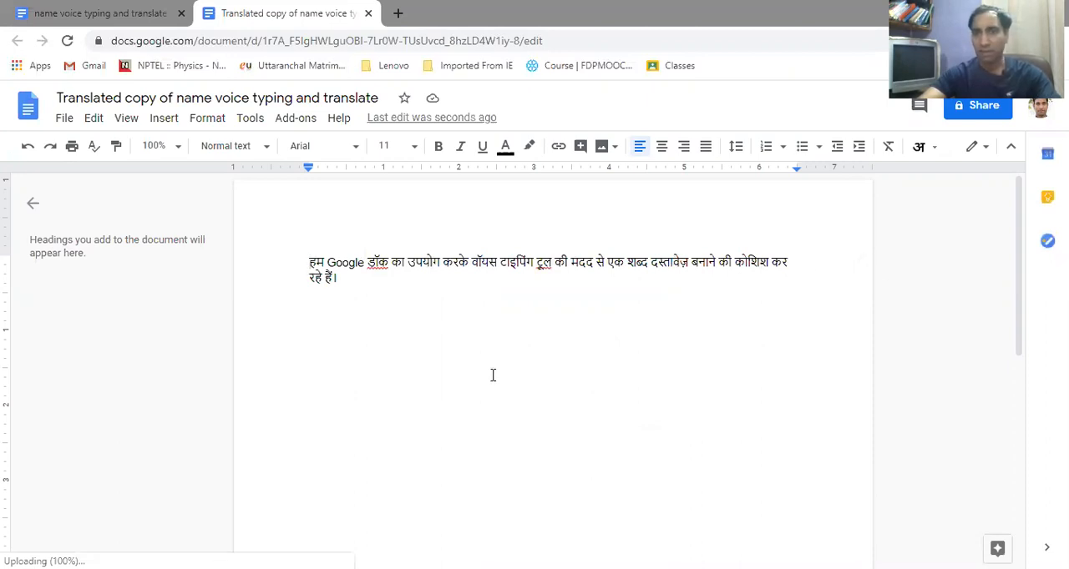
# Compare the original with the translated copy, and cut the whole Hindi sentence out of the copy
pyautogui.click(71, 18)
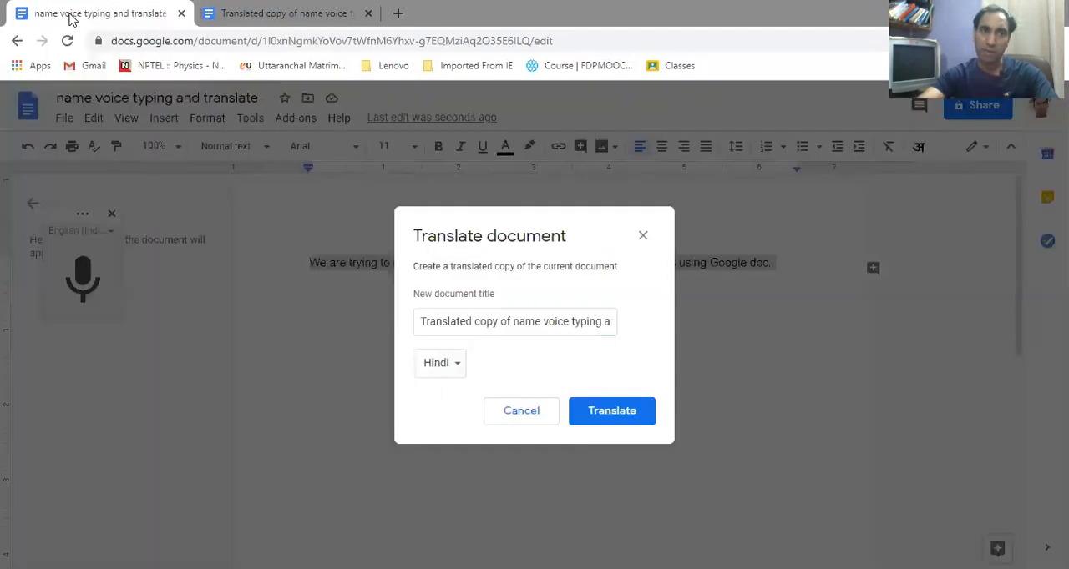
pyautogui.click(275, 17)
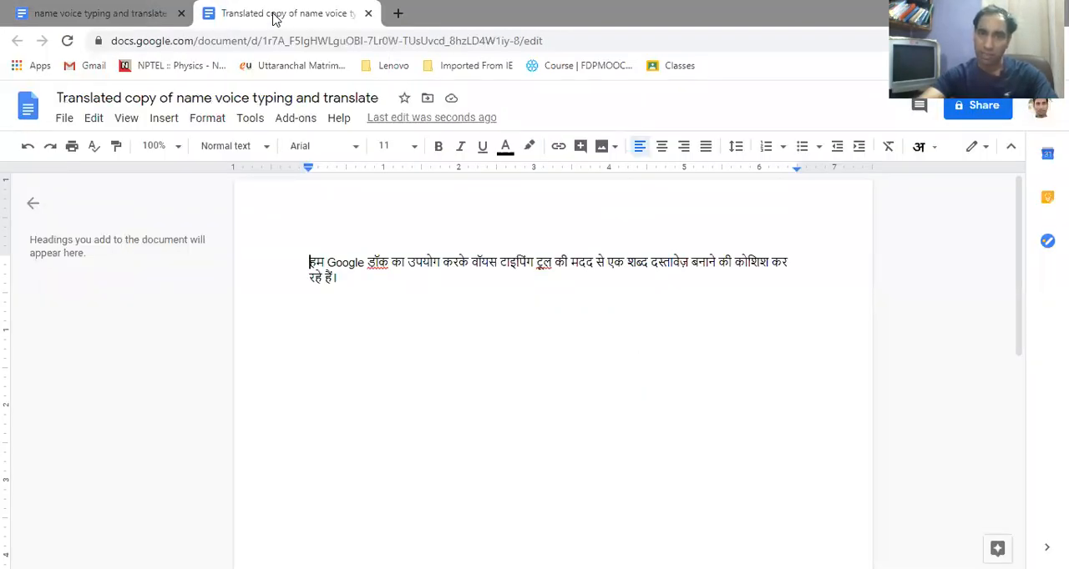
pyautogui.click(354, 288)
pyautogui.moveTo(347, 279); pyautogui.dragTo(296, 258)
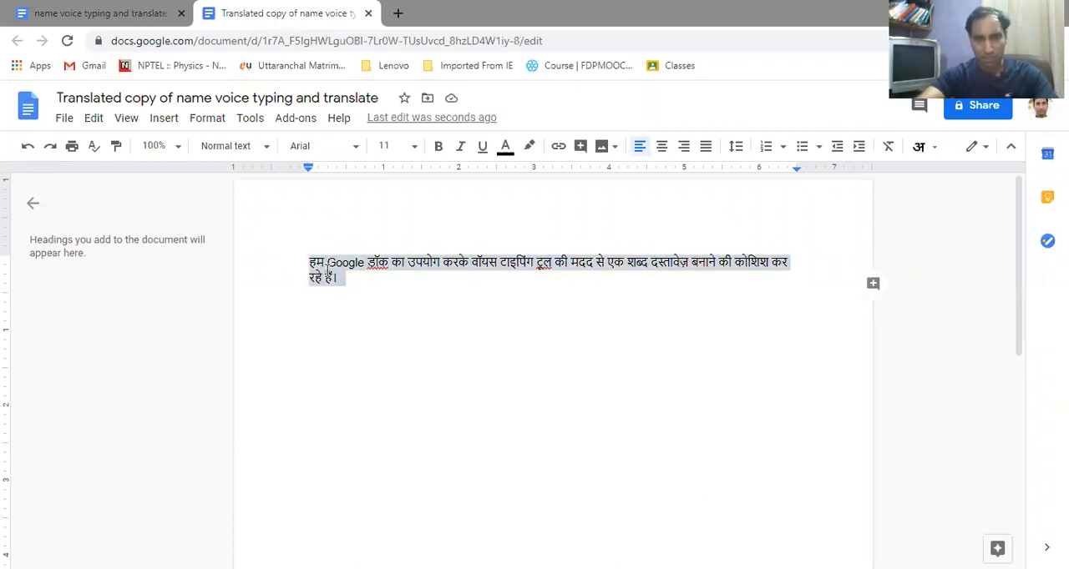
pyautogui.rightClick(327, 268)
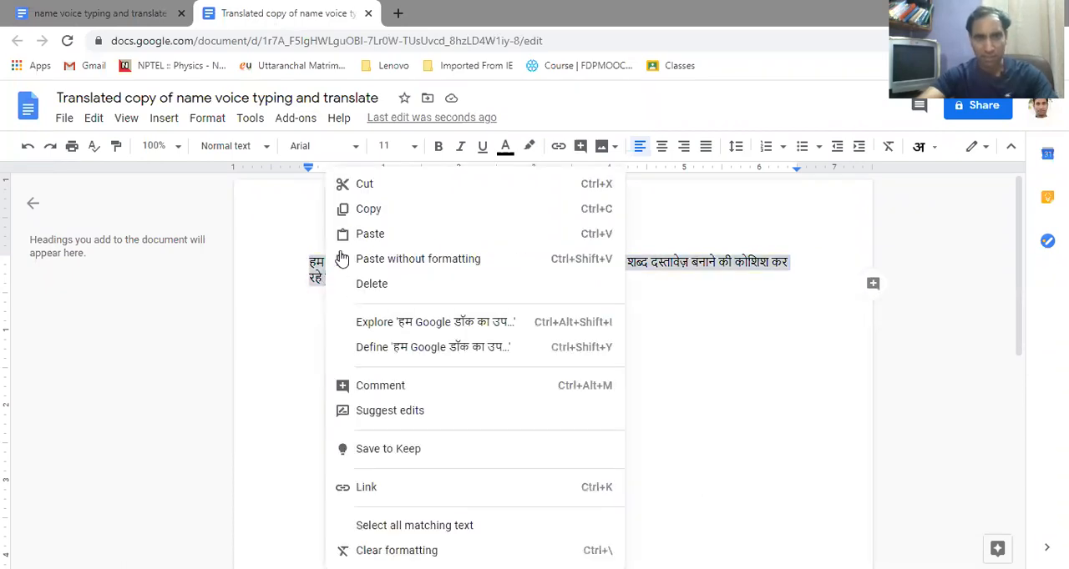
pyautogui.click(374, 185)
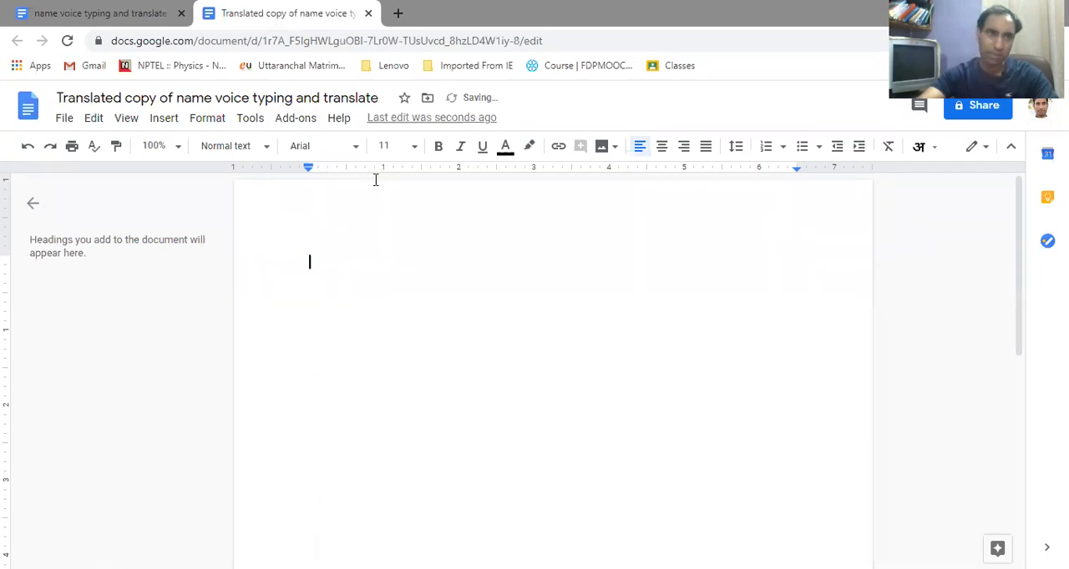
# Paste the cut Hindi sentence on a new line below the English sentence in the original document
pyautogui.click(87, 15)
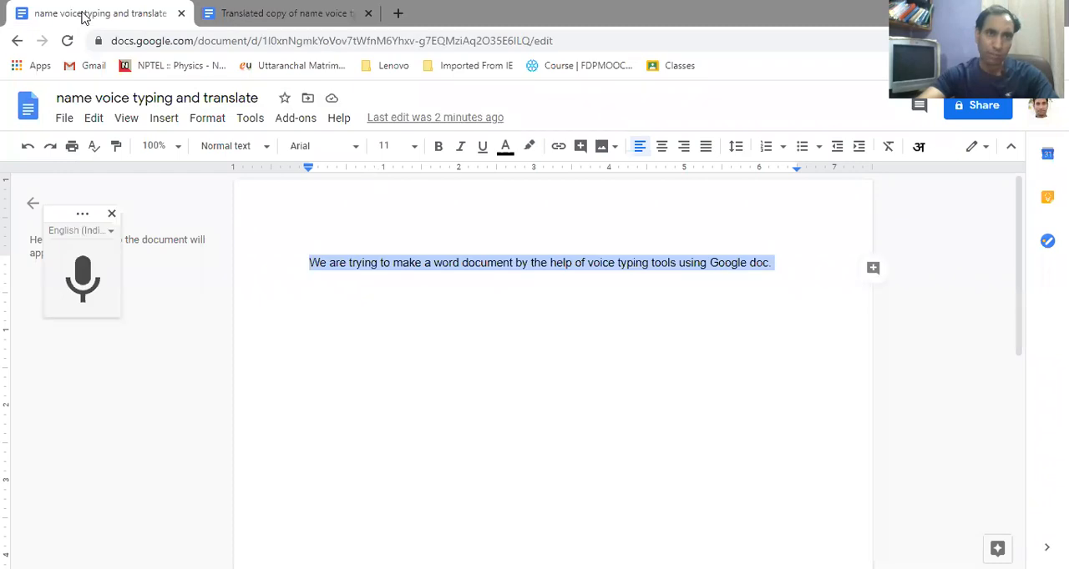
pyautogui.click(776, 265)
pyautogui.press('Return')
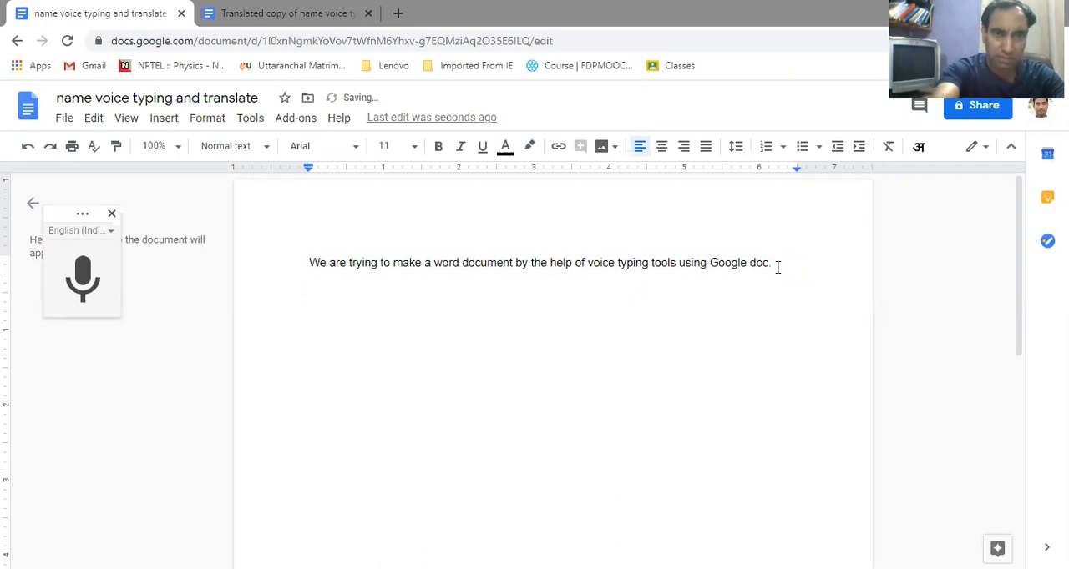
pyautogui.hotkey('ctrl', 'v')
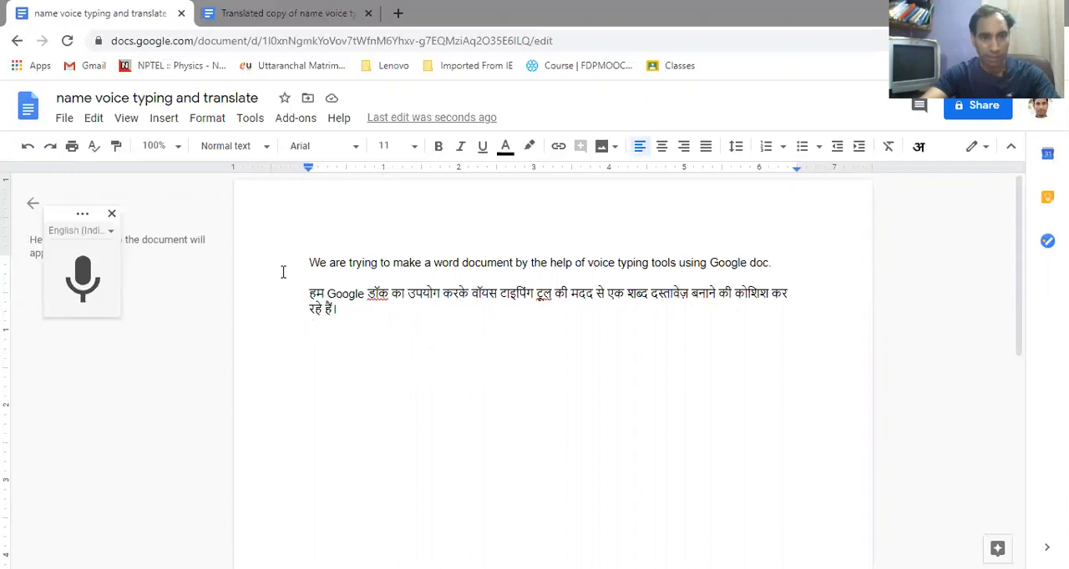
# Download the document in Microsoft Word (.docx) format and open the downloaded file
pyautogui.click(63, 122)
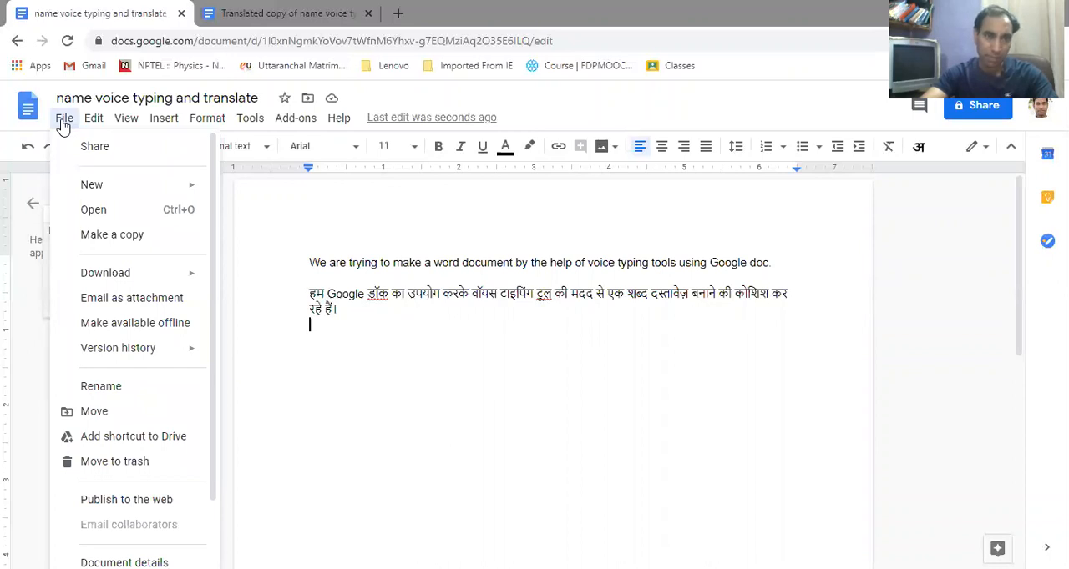
pyautogui.moveTo(103, 277)
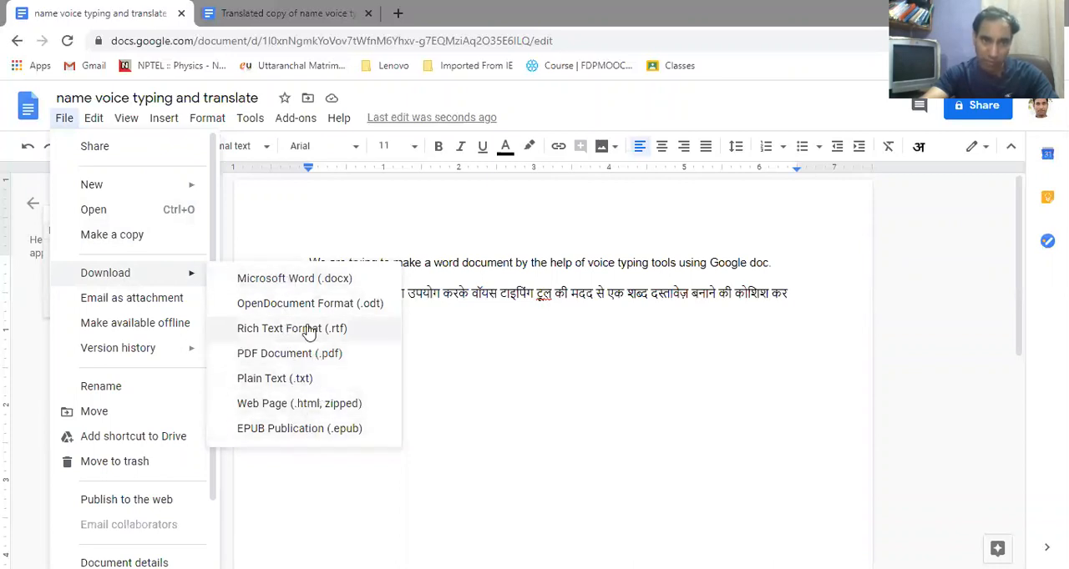
pyautogui.click(281, 280)
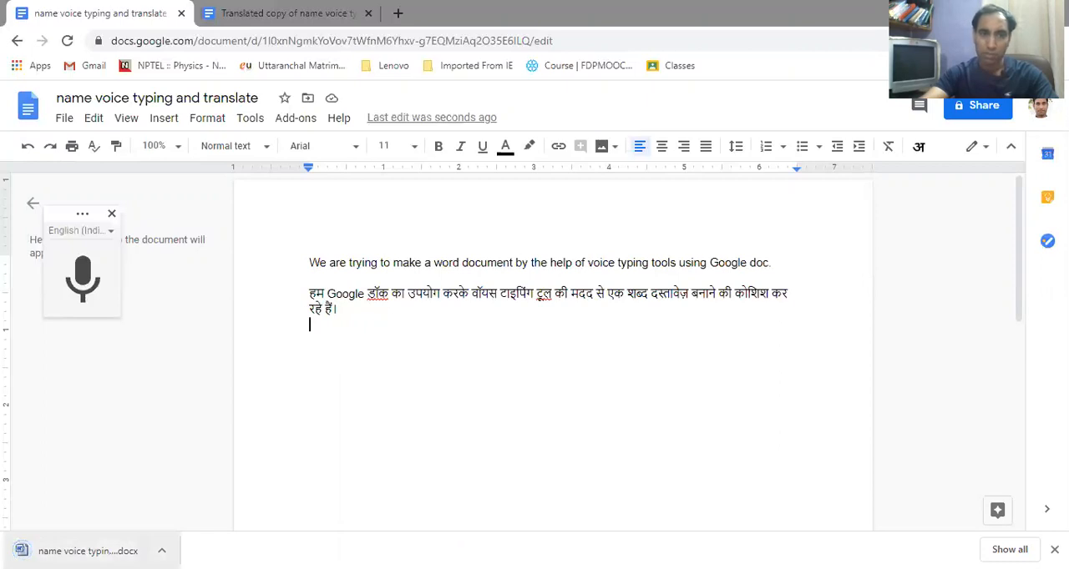
pyautogui.click(87, 551)
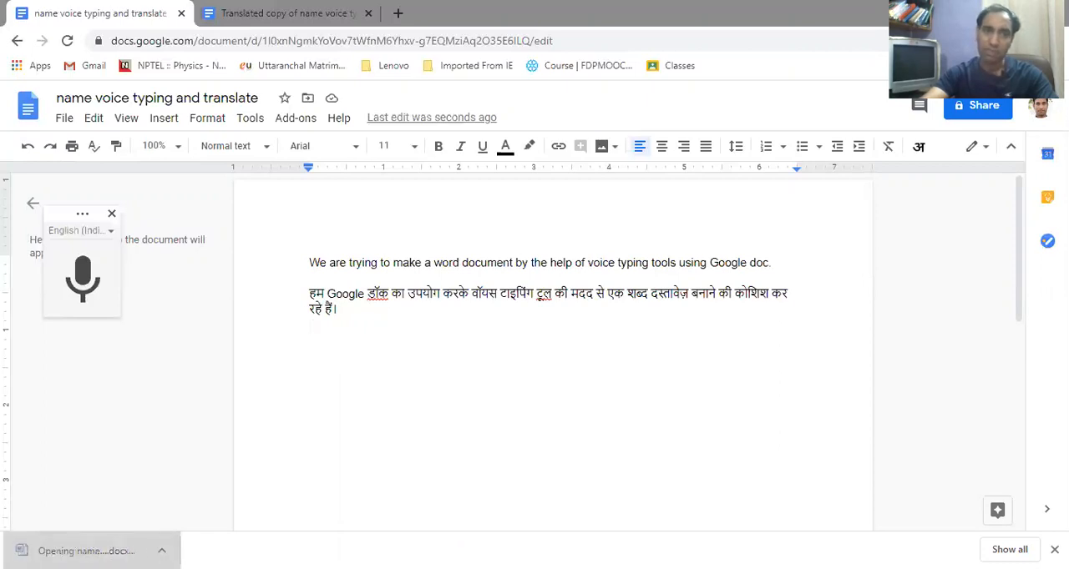